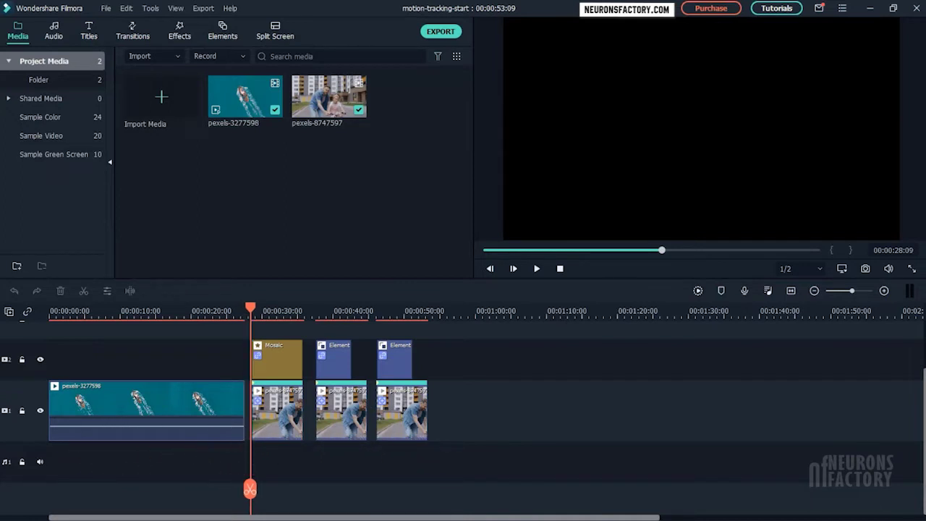
- Step the playhead onto the father-and-daughter example clip at 00:00:28
{"action": "key", "text": "Right"}
{"action": "key", "text": "Right"}
{"action": "key", "text": "Right"}
{"action": "key", "text": "Right"}
{"action": "key", "text": "Right"}
{"action": "key", "text": "Right"}
{"action": "key", "text": "Right"}
{"action": "key", "text": "Right"}
{"action": "key", "text": "Right"}
- Play the example clips, then stop playback so the aerial boat clip shows at 00:00:00:00
{"action": "key", "text": "space"}
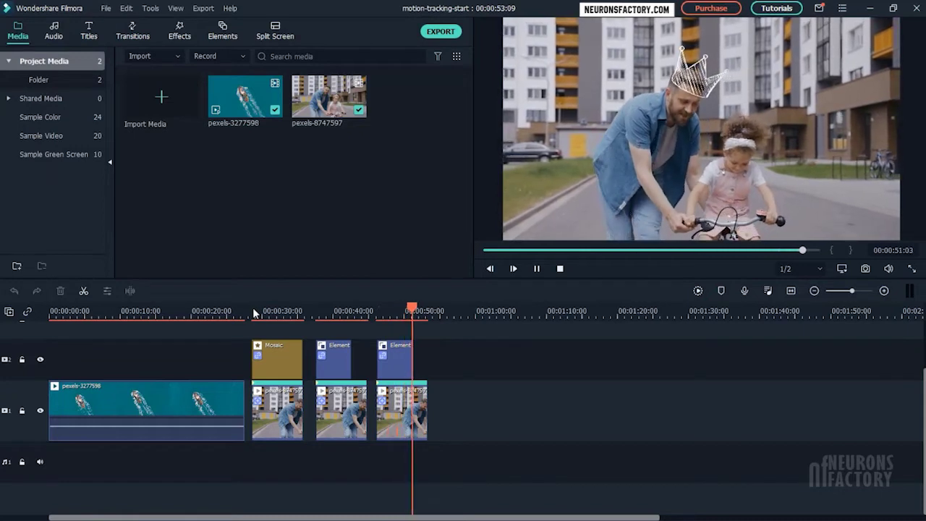
{"action": "key", "text": "space"}
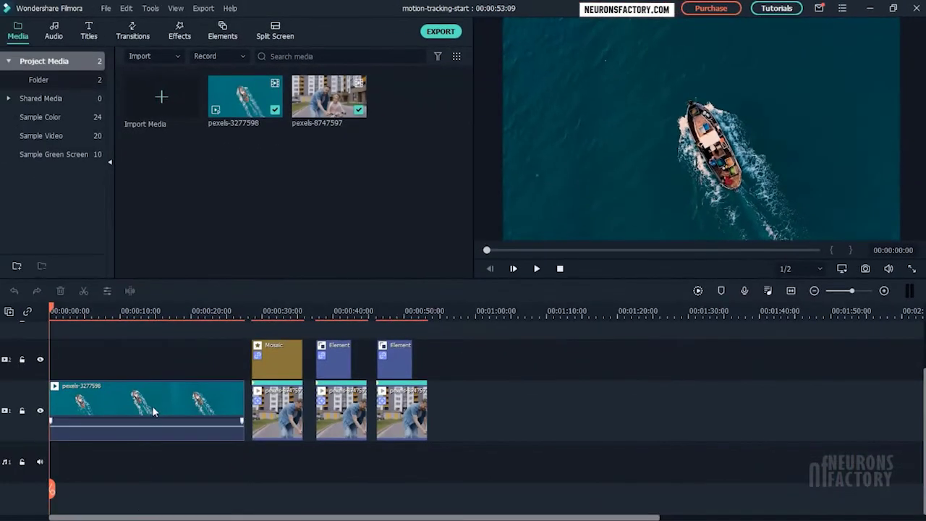
- Enable Motion Tracking on the boat clip and set the preview zoom to 100%
{"action": "right_click", "coordinate": [152, 410]}
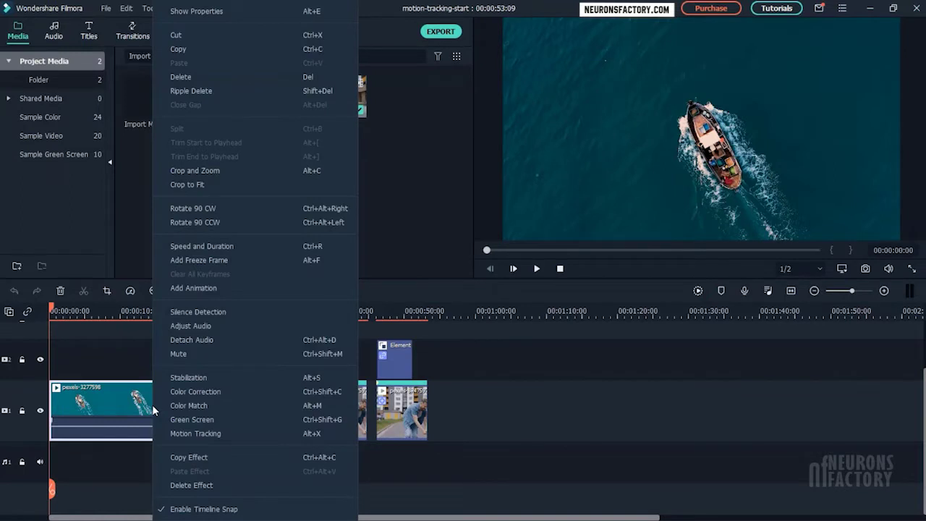
{"action": "left_click", "coordinate": [245, 433]}
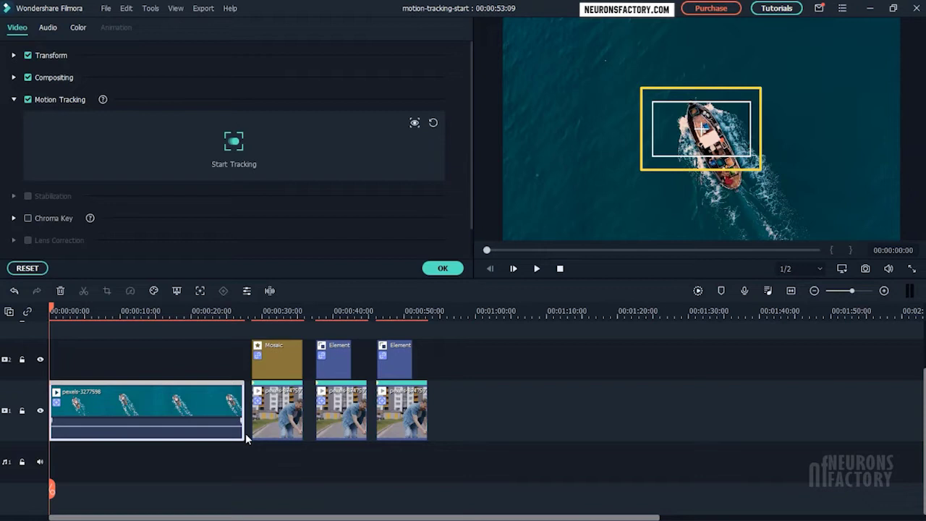
{"action": "right_click", "coordinate": [564, 129]}
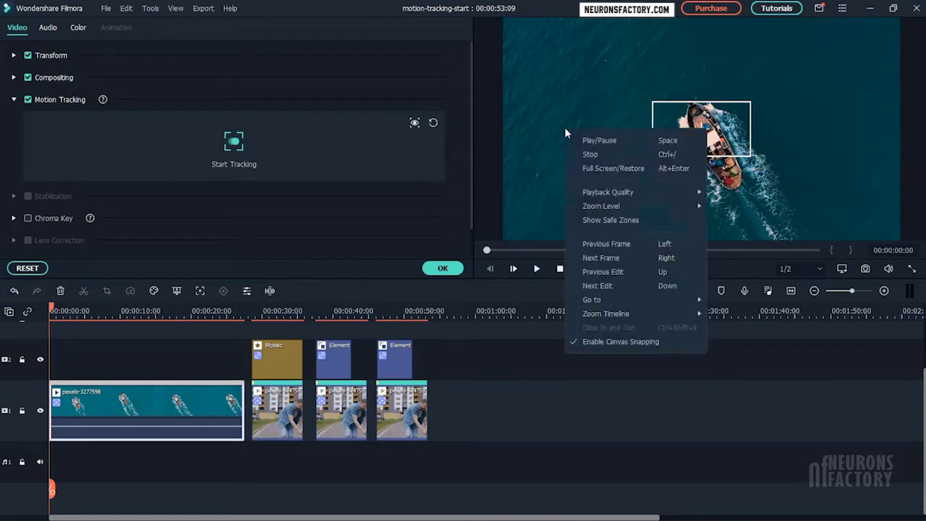
{"action": "mouse_move", "coordinate": [636, 213]}
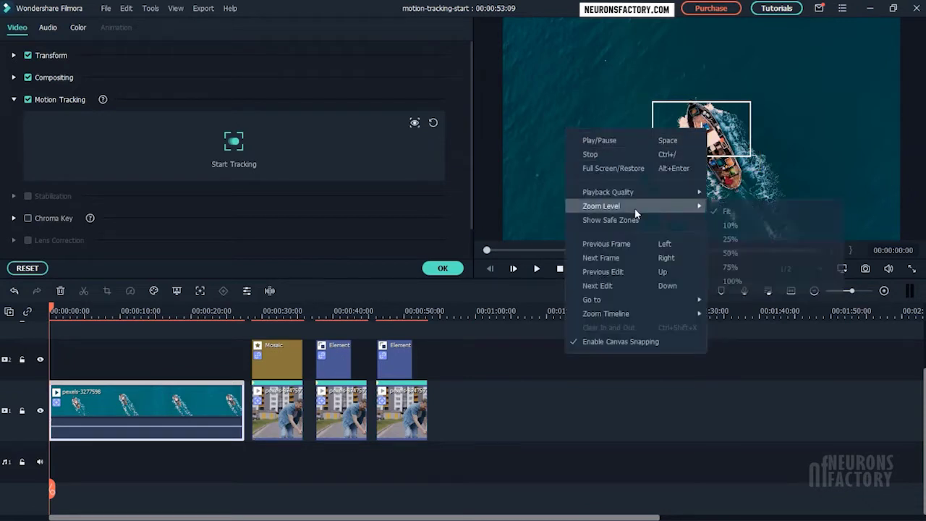
{"action": "left_click", "coordinate": [732, 280]}
- Shrink the tracking box onto the boat's deck, then return the preview zoom to Fit
{"action": "left_click_drag", "start_coordinate": [705, 136], "coordinate": [711, 131]}
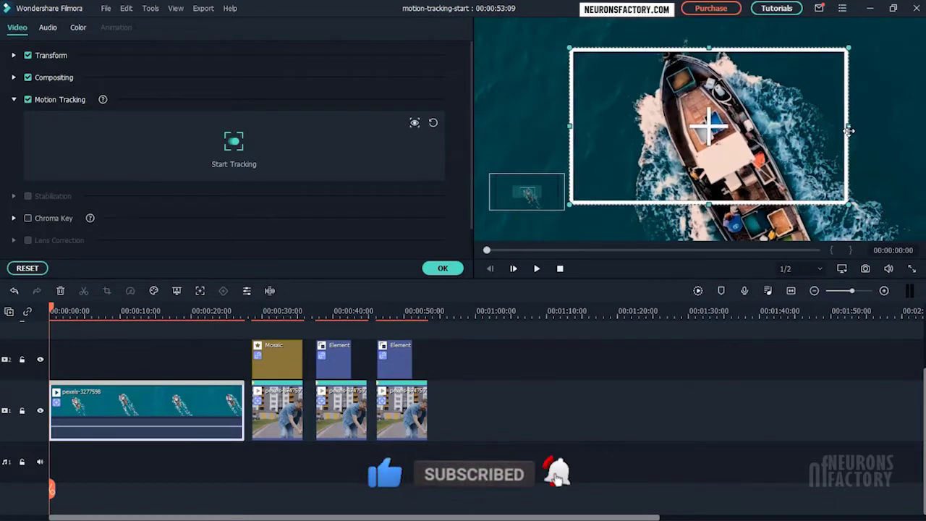
{"action": "left_click_drag", "start_coordinate": [848, 126], "coordinate": [612, 126]}
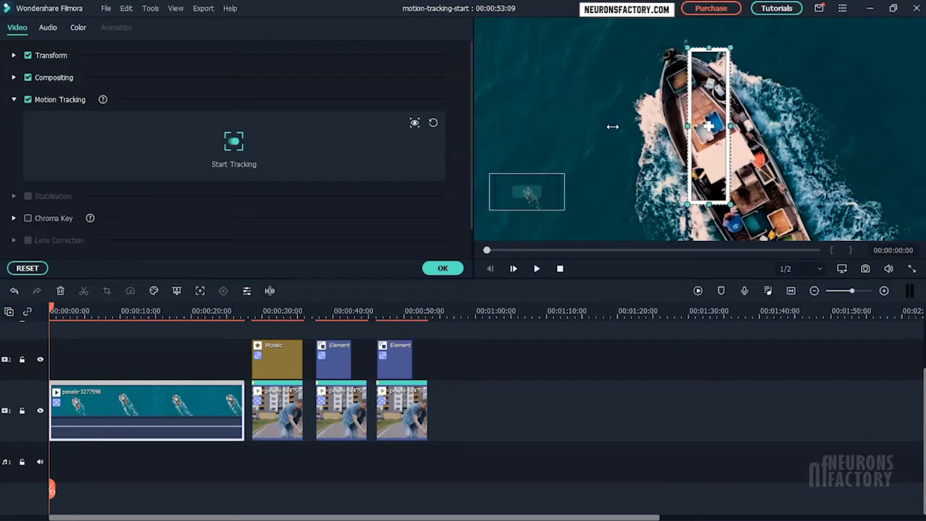
{"action": "left_click_drag", "start_coordinate": [709, 48], "coordinate": [723, 164]}
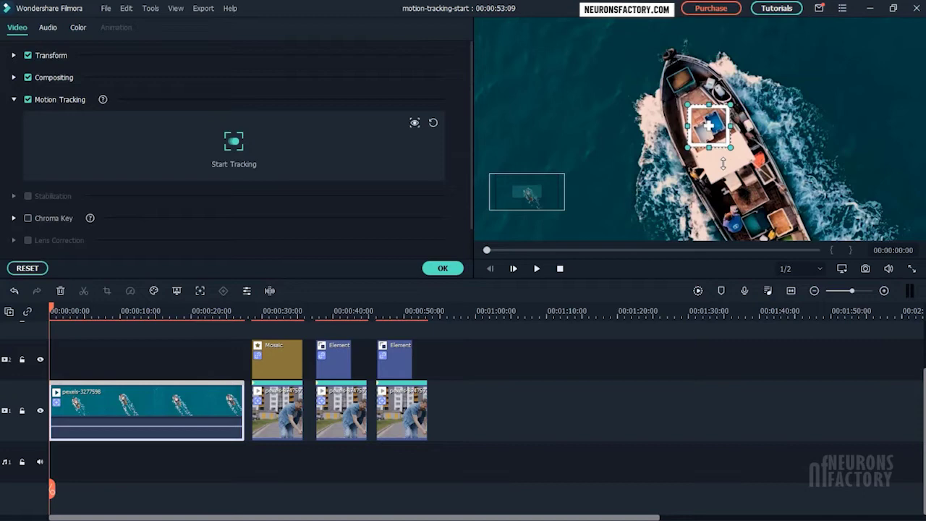
{"action": "right_click", "coordinate": [567, 104]}
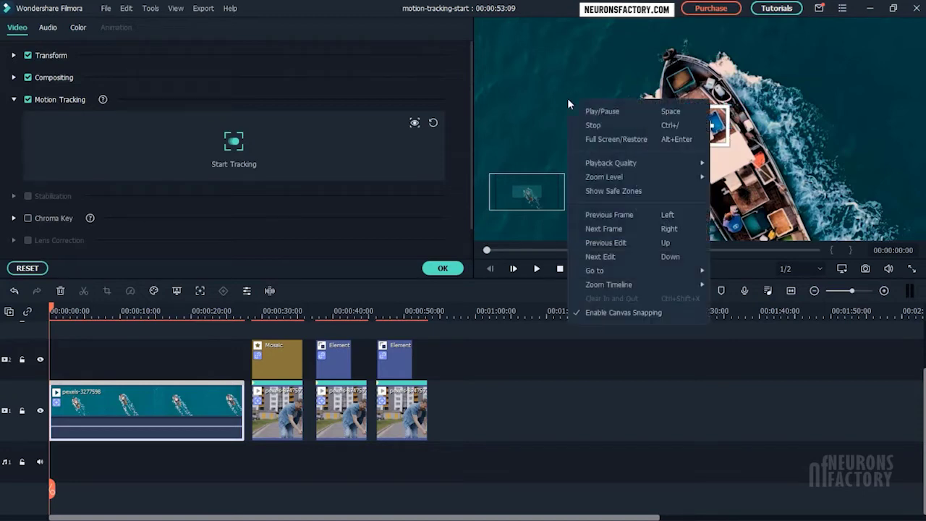
{"action": "mouse_move", "coordinate": [644, 172]}
{"action": "left_click", "coordinate": [727, 183]}
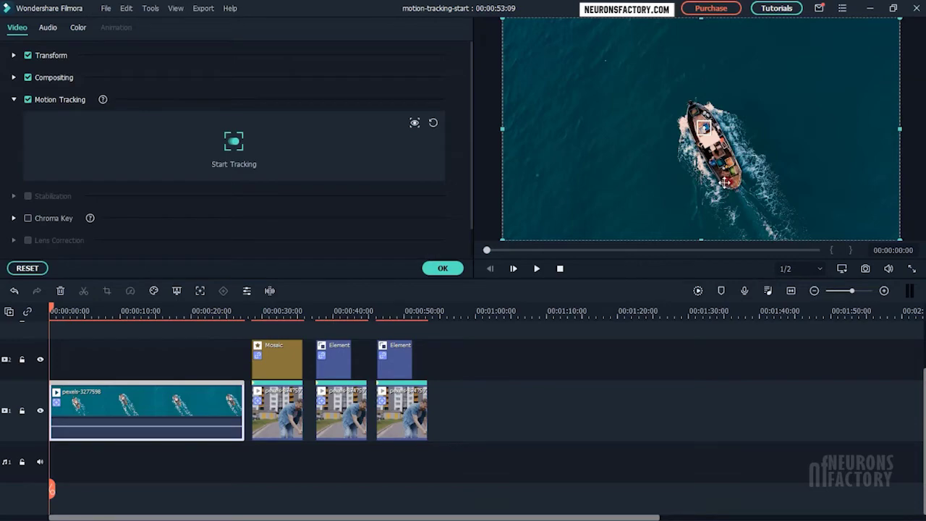
- Run Start Tracking on the boat through the clip and confirm with OK
{"action": "left_click", "coordinate": [234, 143]}
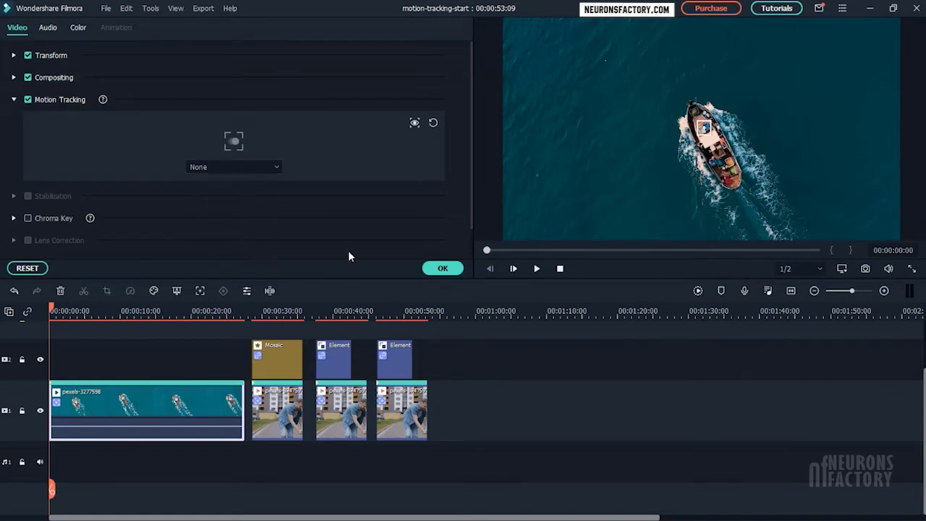
{"action": "left_click", "coordinate": [443, 268]}
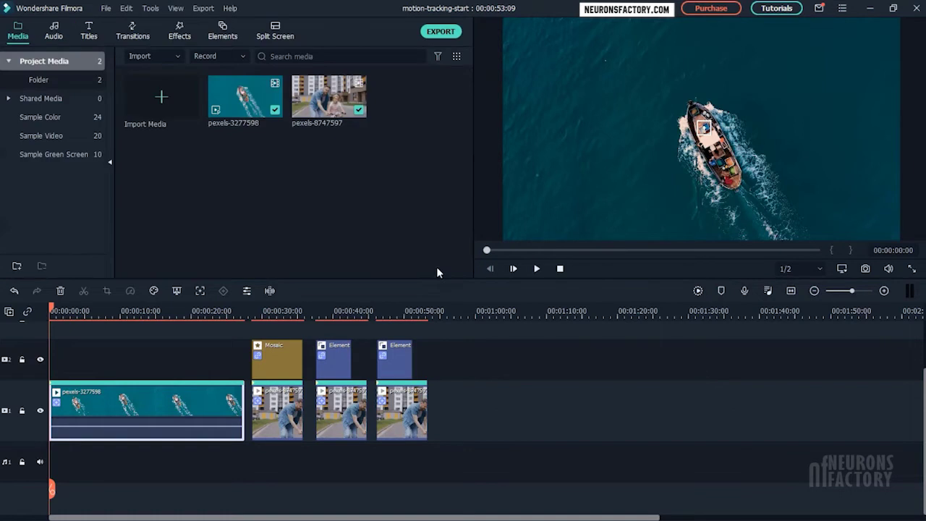
- Place Energy Orb from Elements on track 2 and pick it as the boat clip's tracking attachment
{"action": "left_click", "coordinate": [215, 33]}
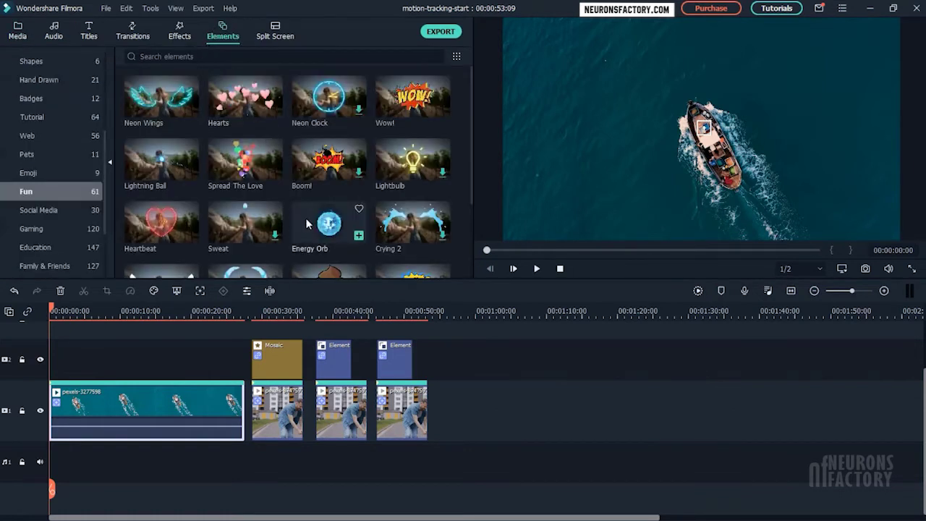
{"action": "left_click_drag", "start_coordinate": [305, 218], "coordinate": [53, 371]}
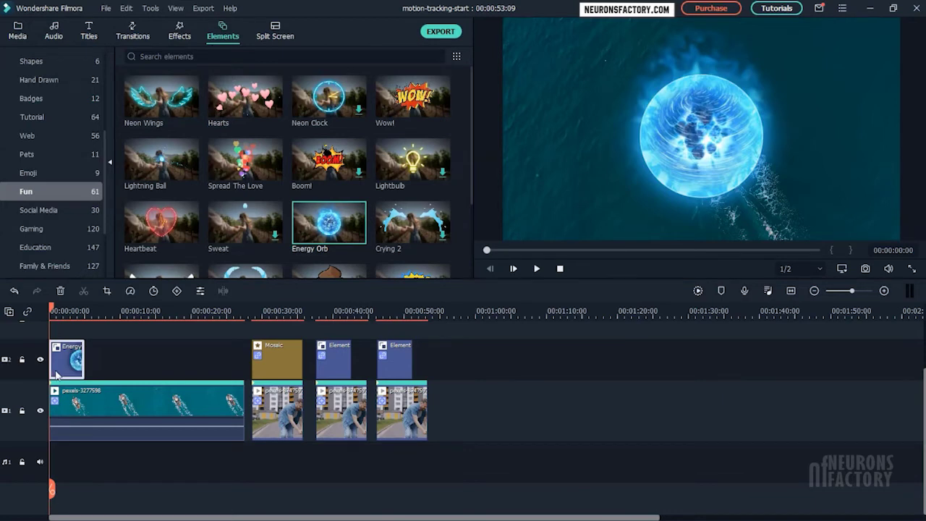
{"action": "double_click", "coordinate": [90, 402]}
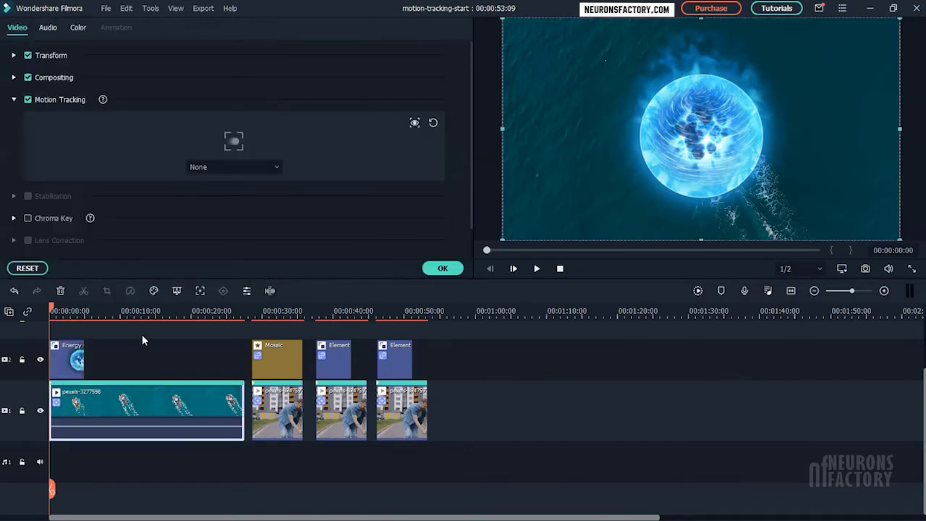
{"action": "left_click", "coordinate": [271, 167]}
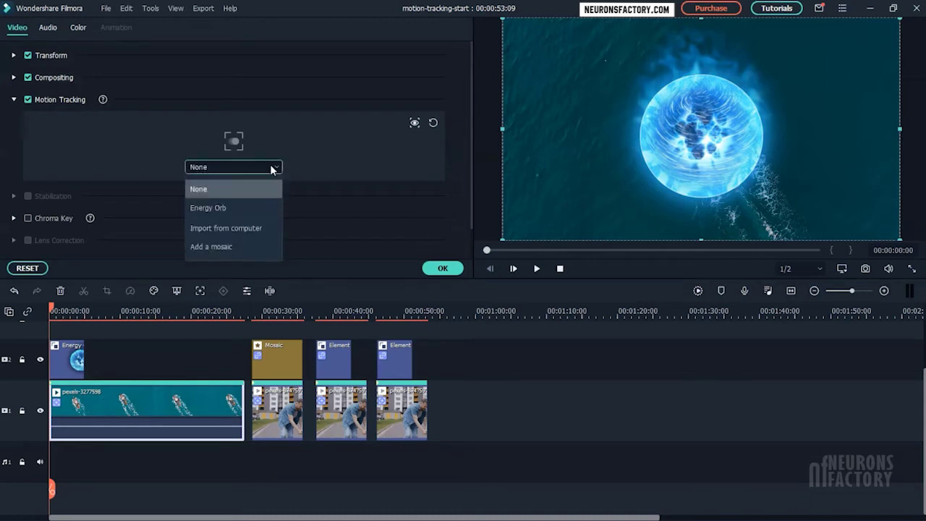
{"action": "left_click", "coordinate": [263, 209]}
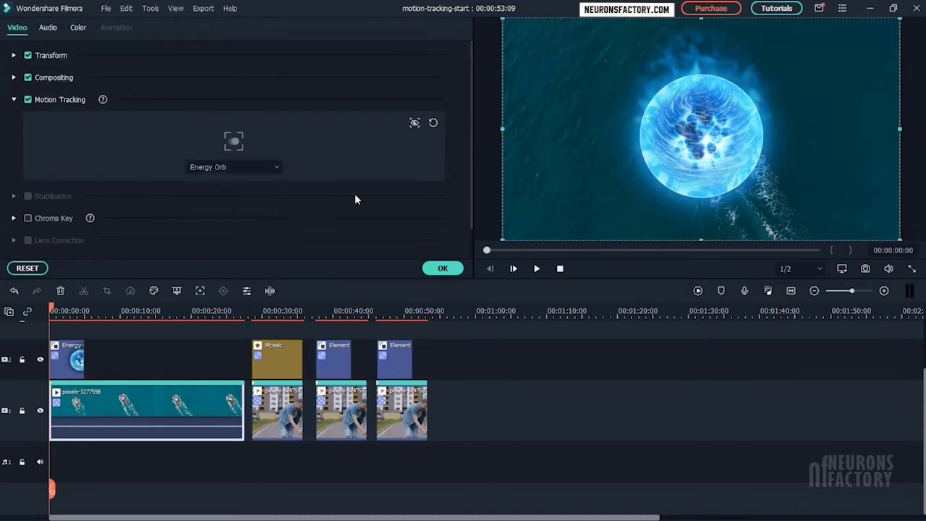
- Scale the Energy Orb down, nudge it onto the boat's deck, and play to check it follows
{"action": "left_click_drag", "start_coordinate": [503, 238], "coordinate": [698, 151]}
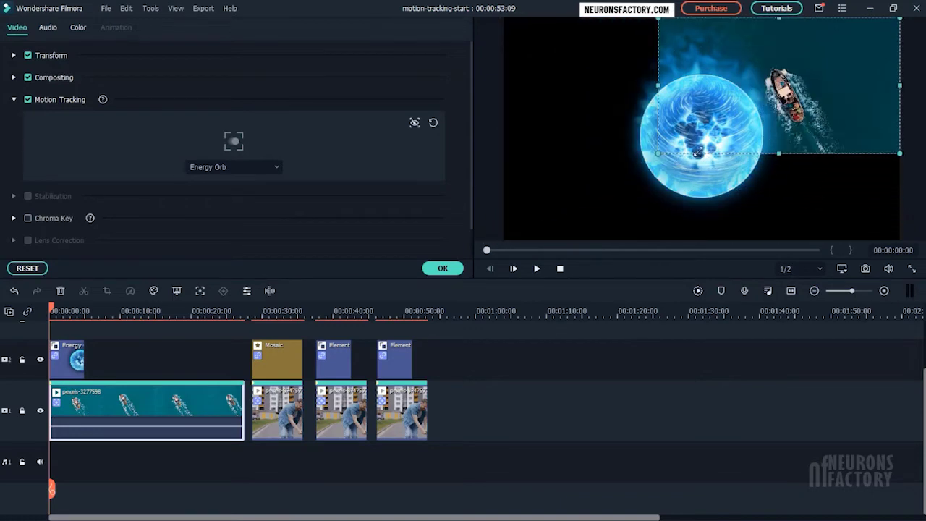
{"action": "key", "text": "ctrl+z"}
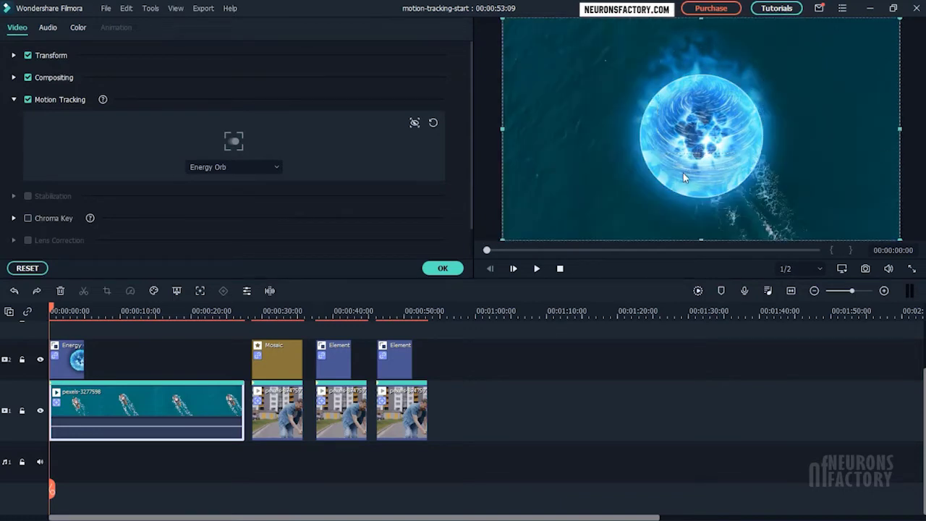
{"action": "left_click", "coordinate": [682, 173]}
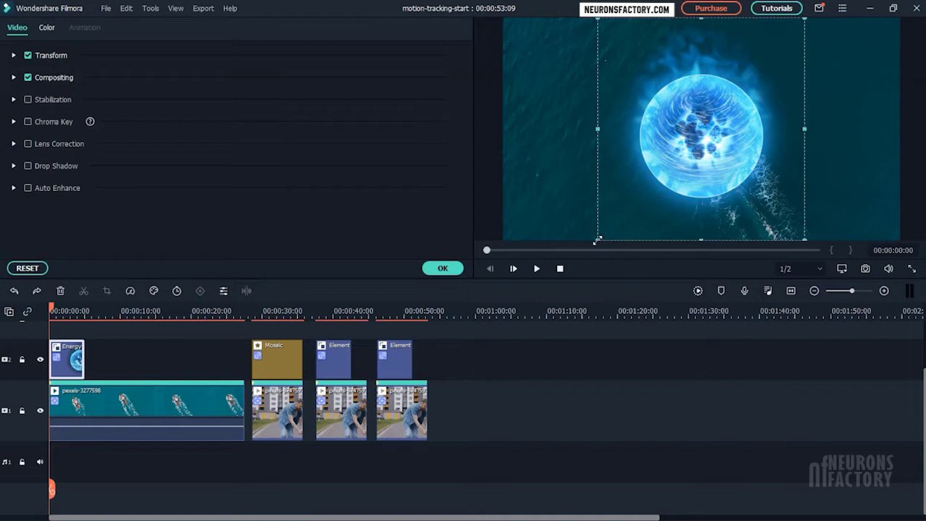
{"action": "left_click_drag", "start_coordinate": [596, 240], "coordinate": [699, 127]}
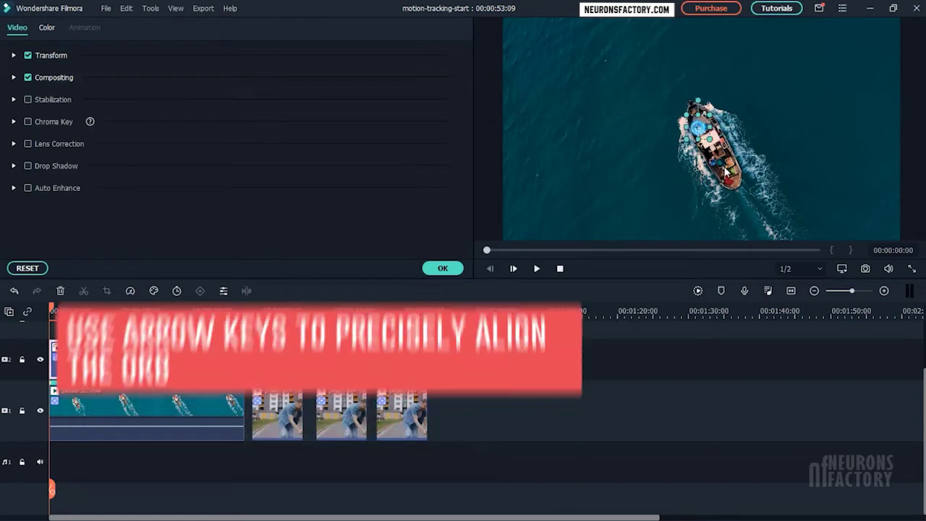
{"action": "key", "text": "Right"}
{"action": "key", "text": "Right"}
{"action": "key", "text": "Right"}
{"action": "key", "text": "Up"}
{"action": "key", "text": "Right"}
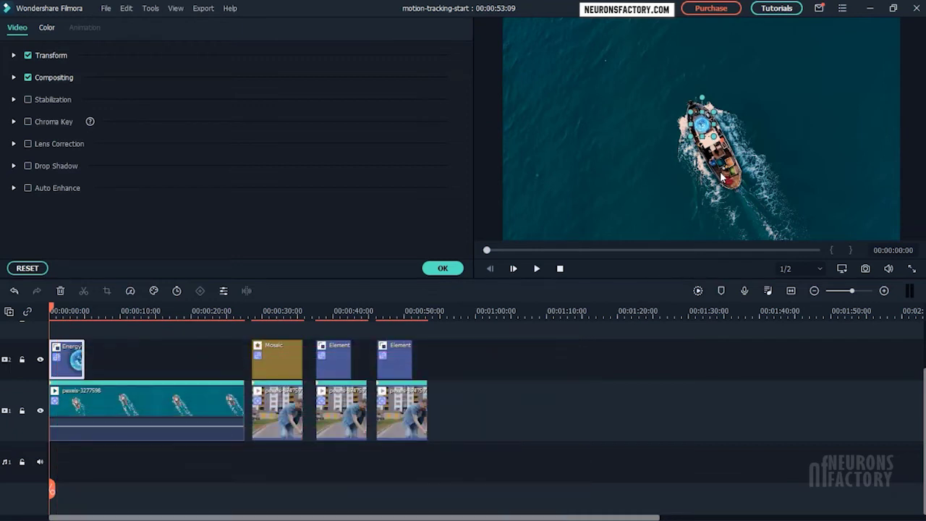
{"action": "left_click", "coordinate": [537, 268]}
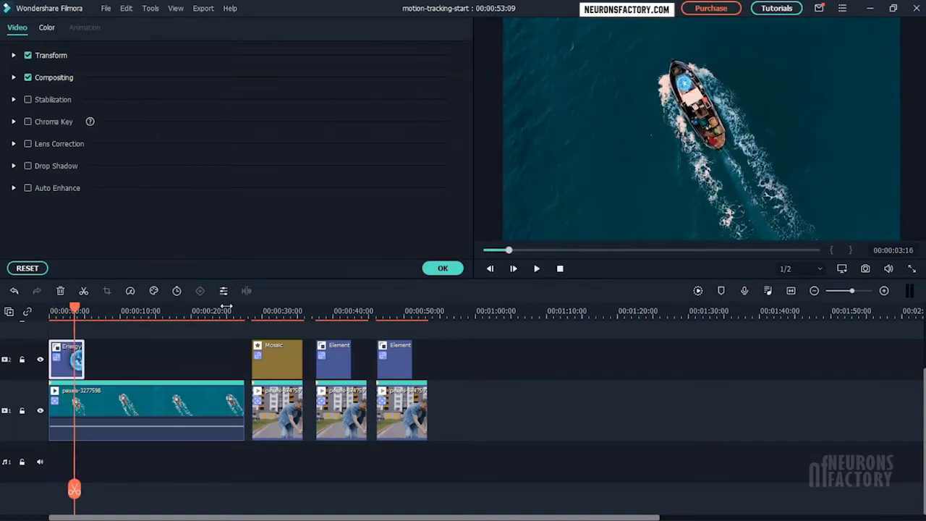
- Split the boat clip at 00:00:08 and select its second half
{"action": "left_click_drag", "start_coordinate": [79, 304], "coordinate": [107, 313]}
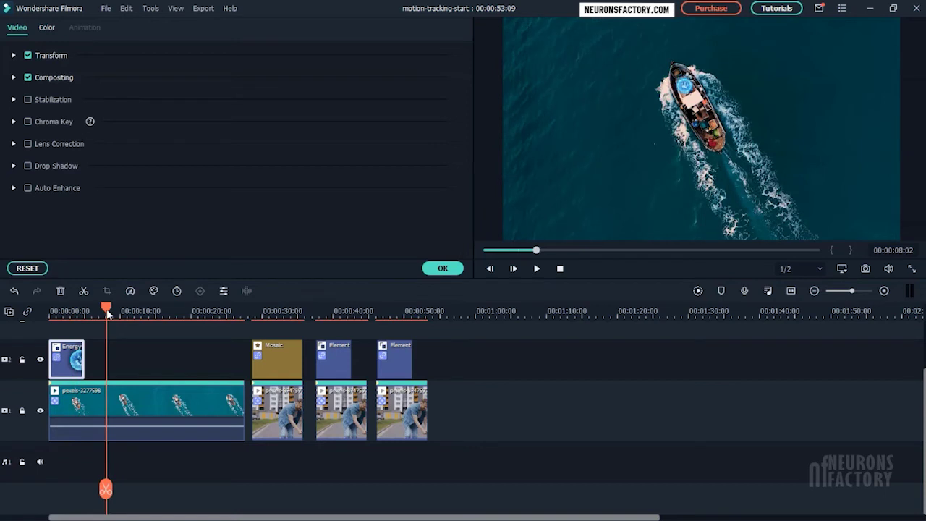
{"action": "left_click", "coordinate": [106, 490]}
{"action": "left_click", "coordinate": [133, 435]}
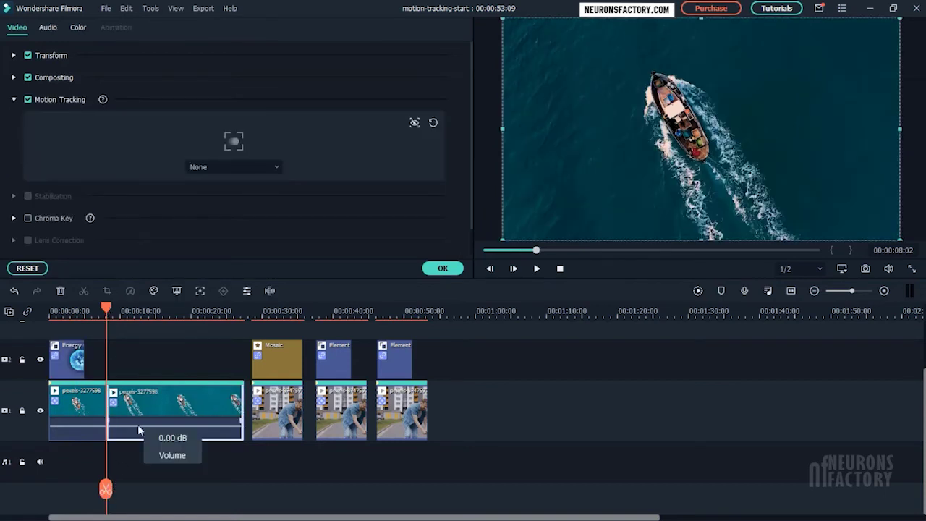
- Add Lightning Ball to track 2 at 8 seconds and set it as the second clip's tracking attachment
{"action": "left_click", "coordinate": [443, 268]}
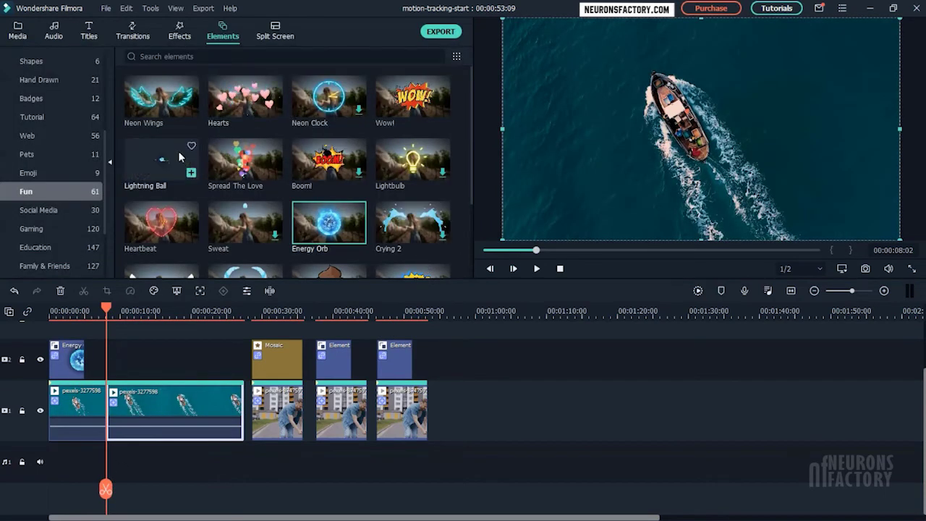
{"action": "left_click_drag", "start_coordinate": [179, 156], "coordinate": [145, 362]}
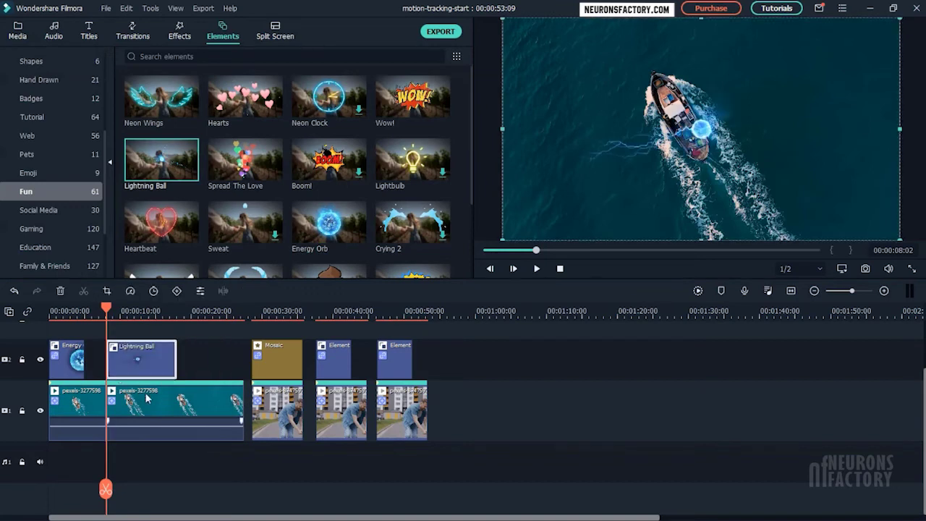
{"action": "double_click", "coordinate": [149, 398]}
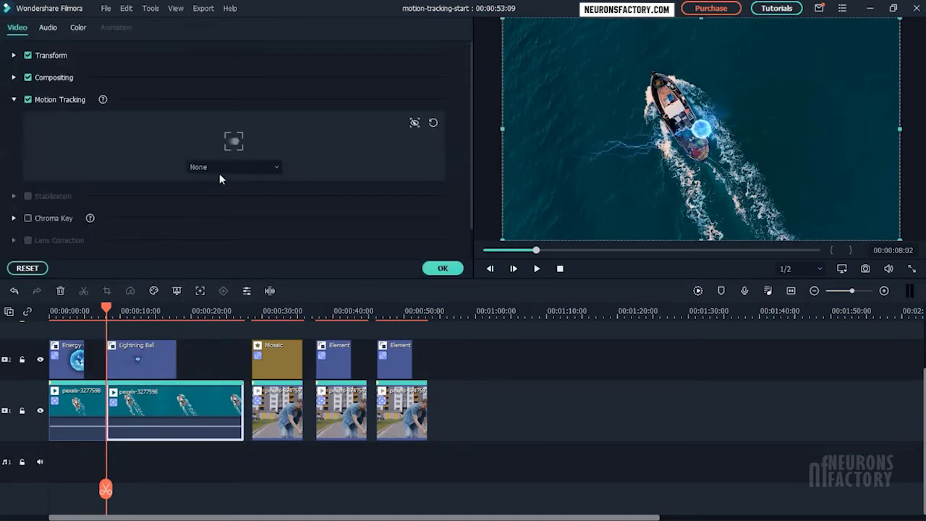
{"action": "left_click", "coordinate": [222, 167]}
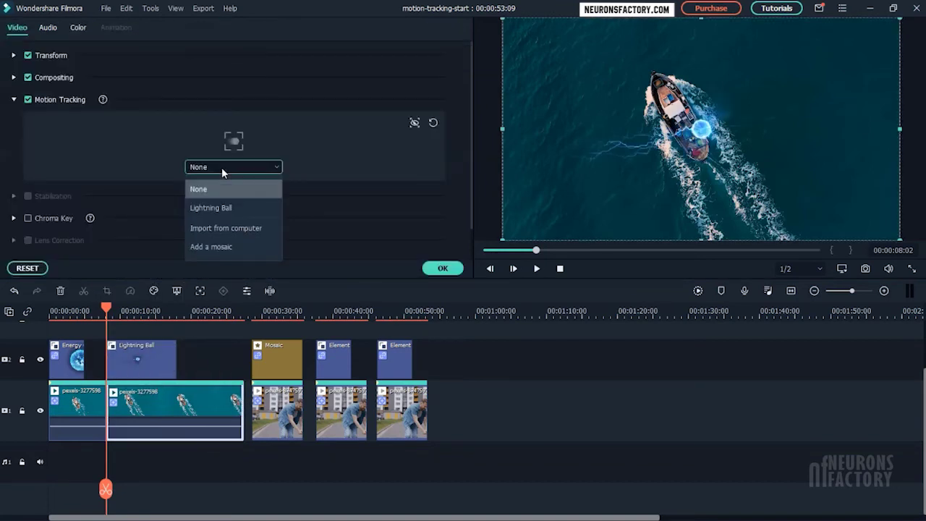
{"action": "left_click", "coordinate": [221, 210]}
- Shrink the Lightning Ball and position it on the boat's deck
{"action": "left_click", "coordinate": [702, 132]}
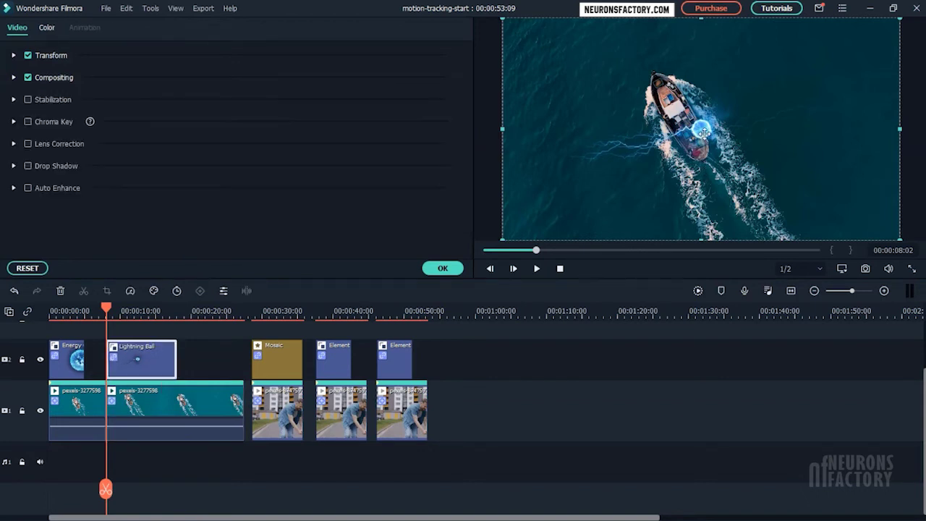
{"action": "left_click_drag", "start_coordinate": [700, 130], "coordinate": [667, 93]}
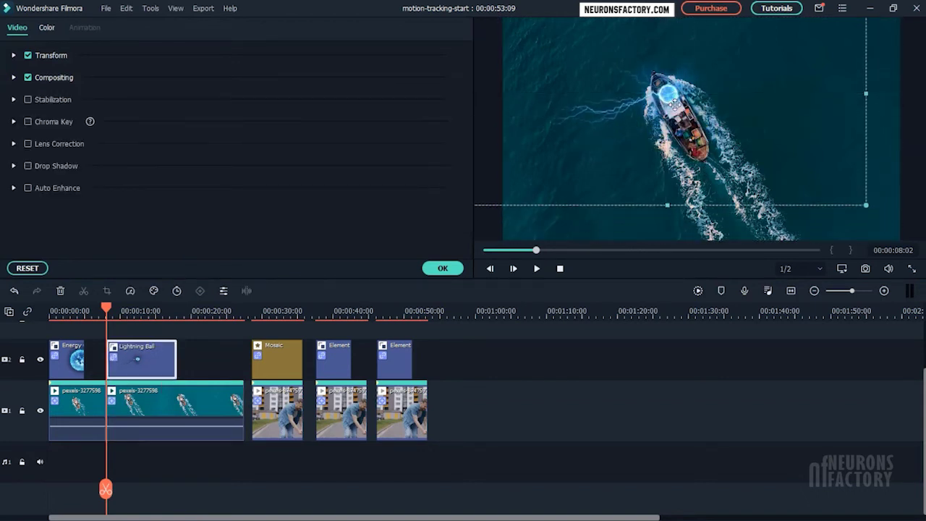
{"action": "left_click_drag", "start_coordinate": [825, 191], "coordinate": [643, 91]}
{"action": "left_click_drag", "start_coordinate": [598, 58], "coordinate": [680, 98]}
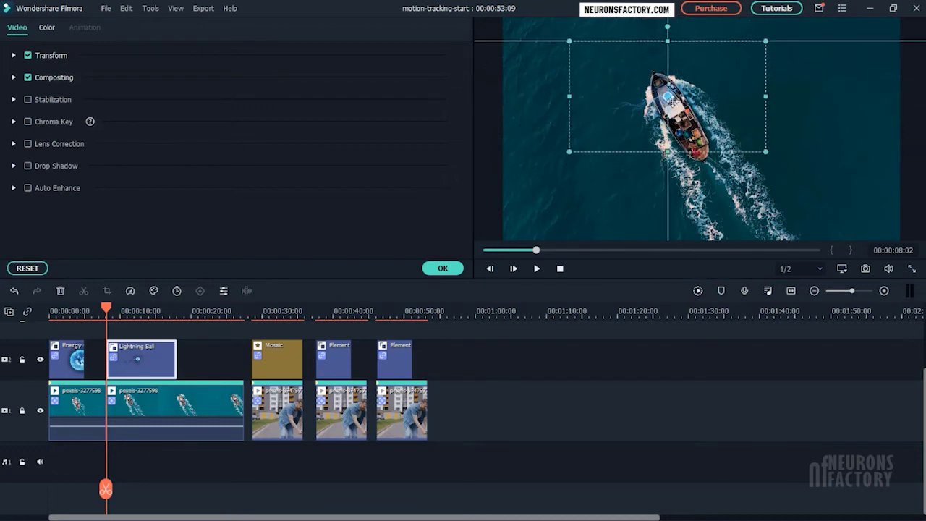
{"action": "left_click", "coordinate": [639, 155]}
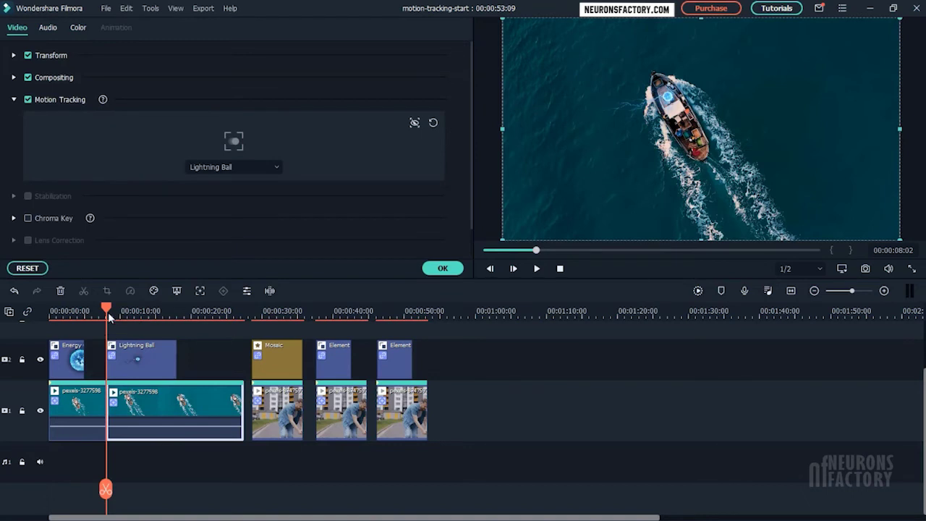
- Preview the Lightning Ball tracking, then replay the whole project from 00:00:00:00 with Elements showing
{"action": "key", "text": "space"}
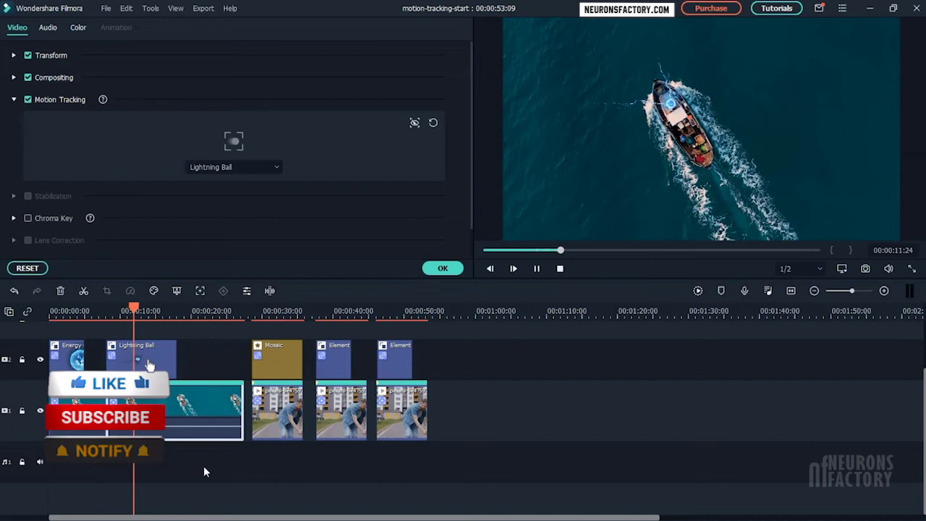
{"action": "key", "text": "space"}
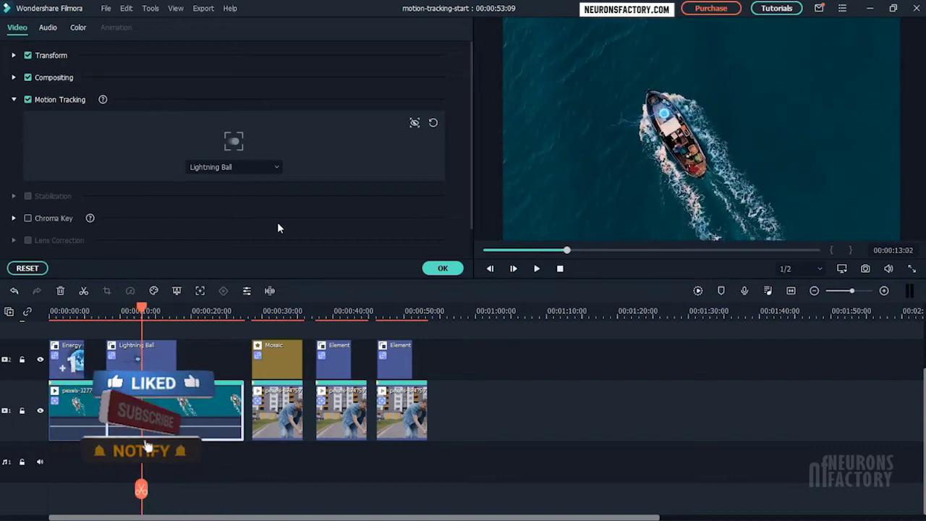
{"action": "left_click", "coordinate": [272, 167]}
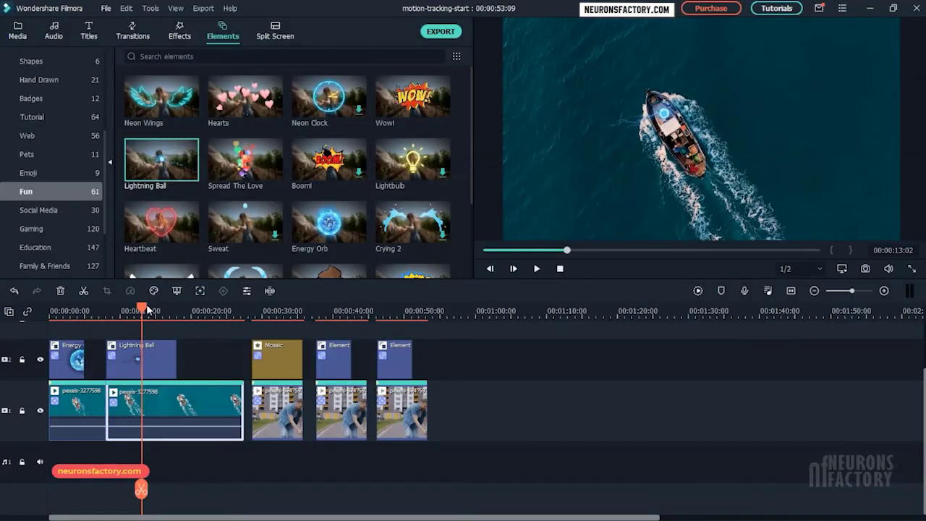
{"action": "left_click_drag", "start_coordinate": [147, 310], "coordinate": [50, 309]}
{"action": "key", "text": "space"}
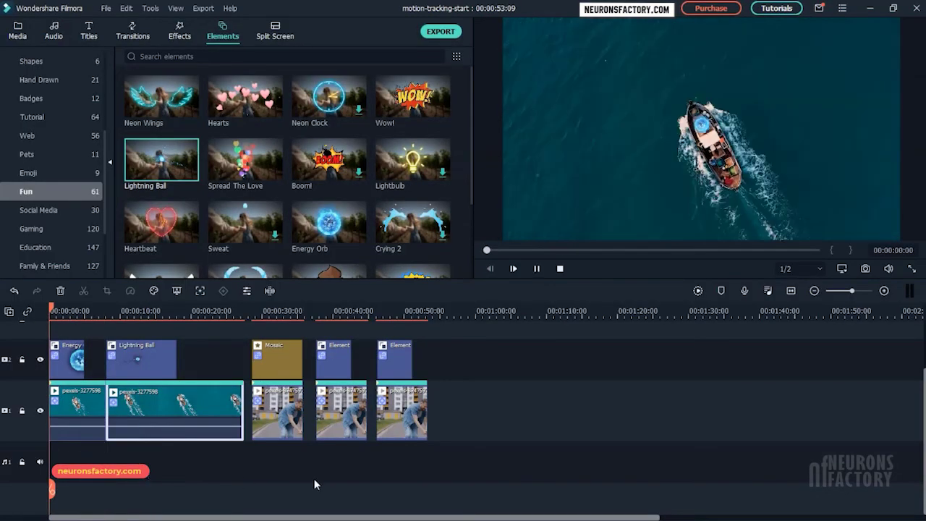